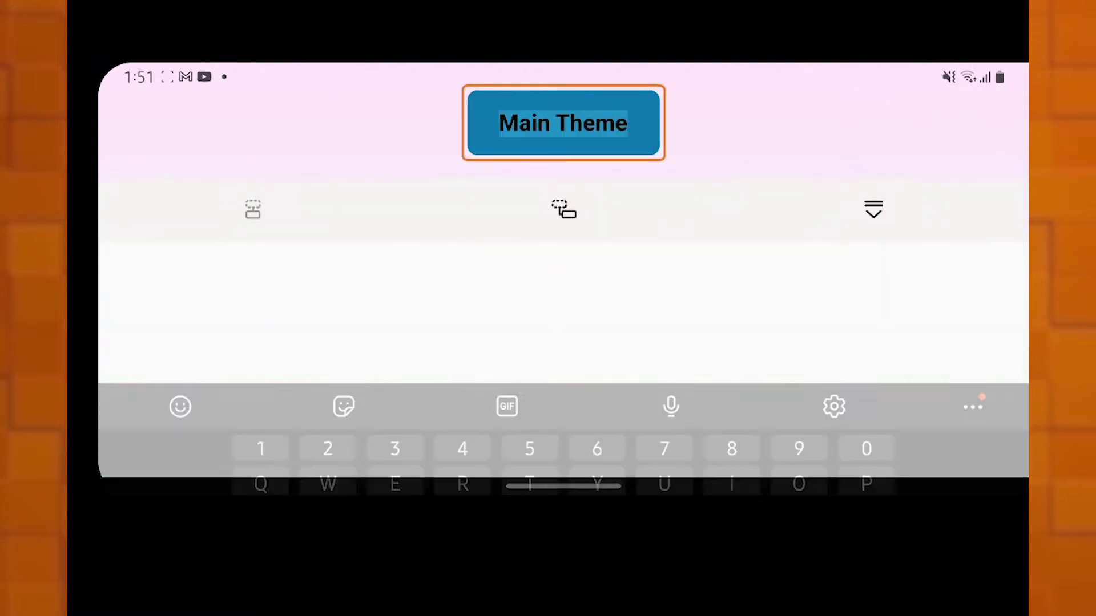
Name the central topic 'Meeting Minutes 10-20-21' and add a Topic branch under it.
key("BackSpace")
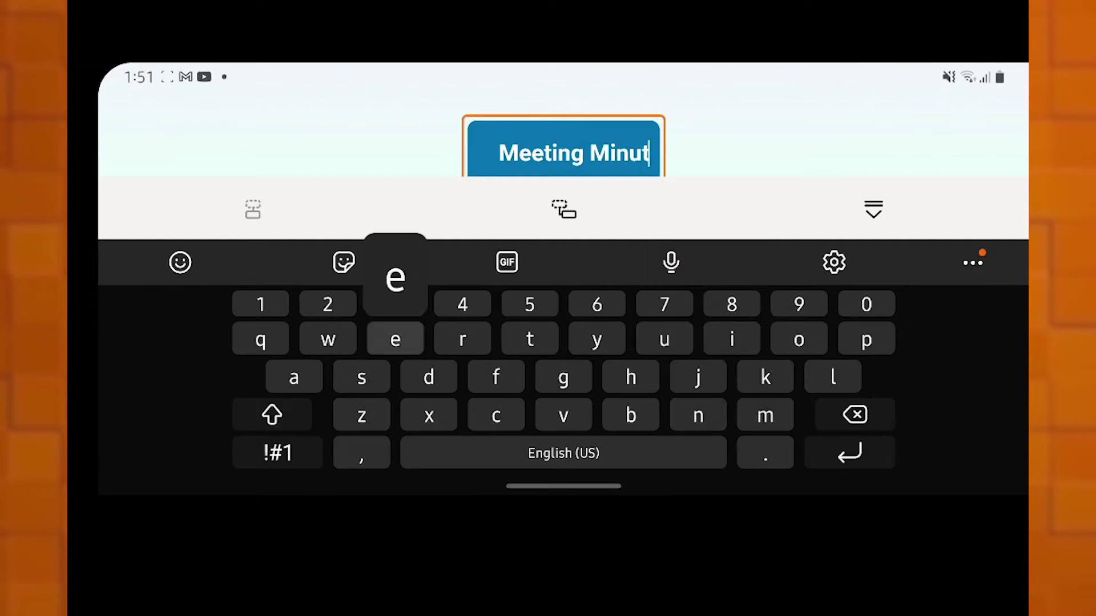
type("es 10-20-21")
left_click(874, 210)
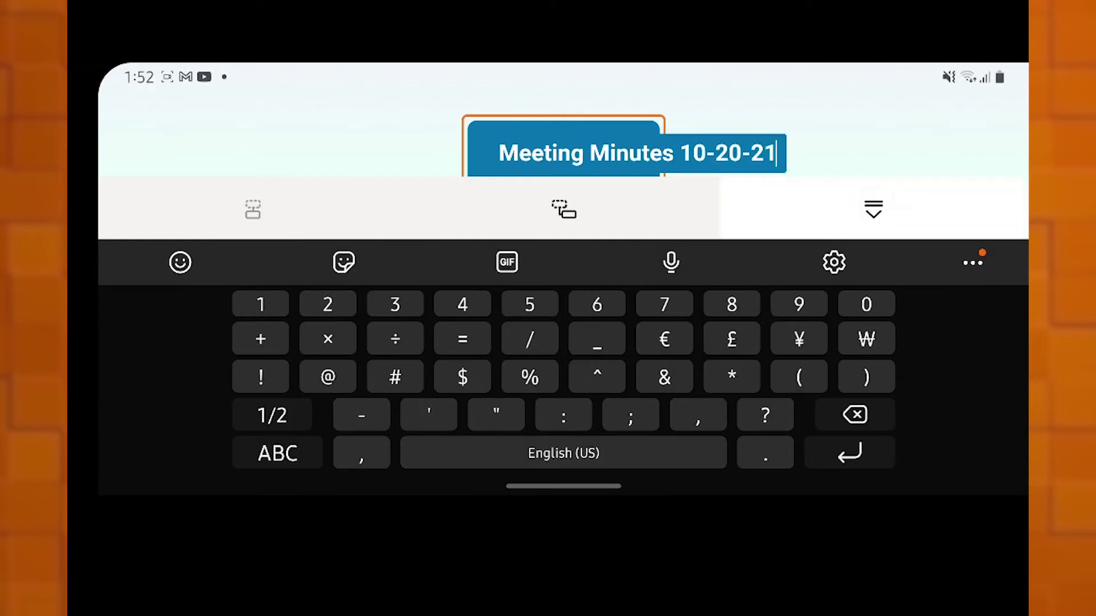
left_click(482, 335)
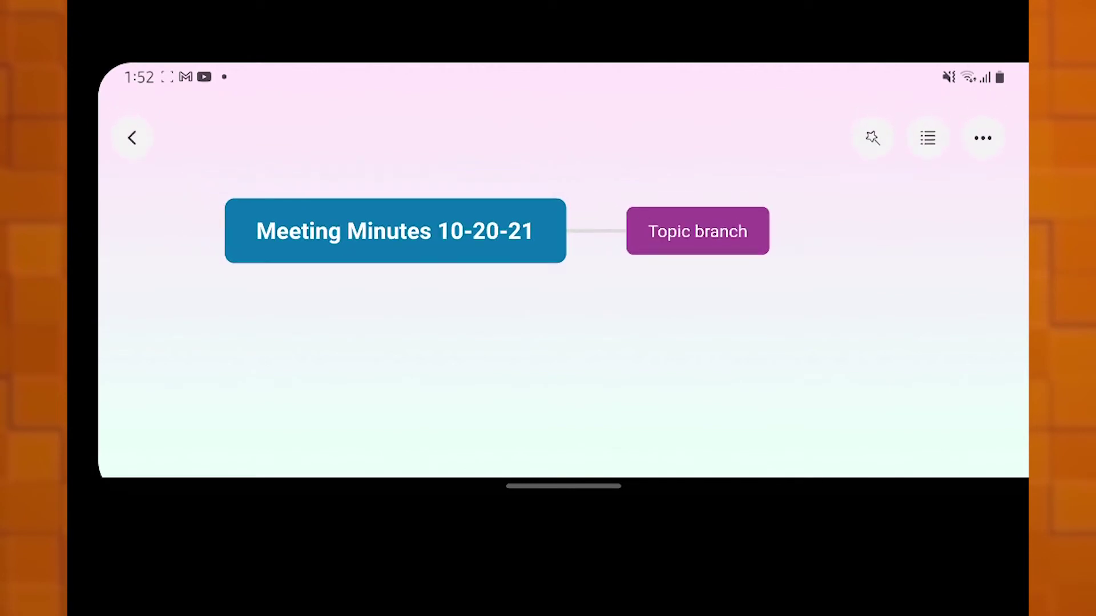
Rename the branches to agenda items, starting with 1.Opening and continuing through the numbered list.
double_click(698, 231)
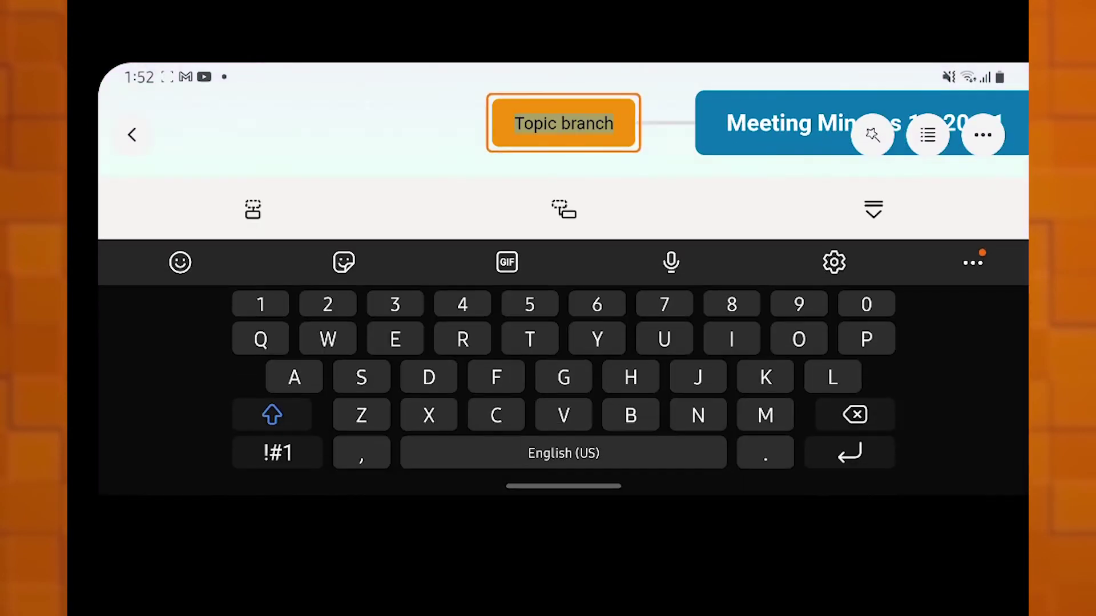
type("1.Openin")
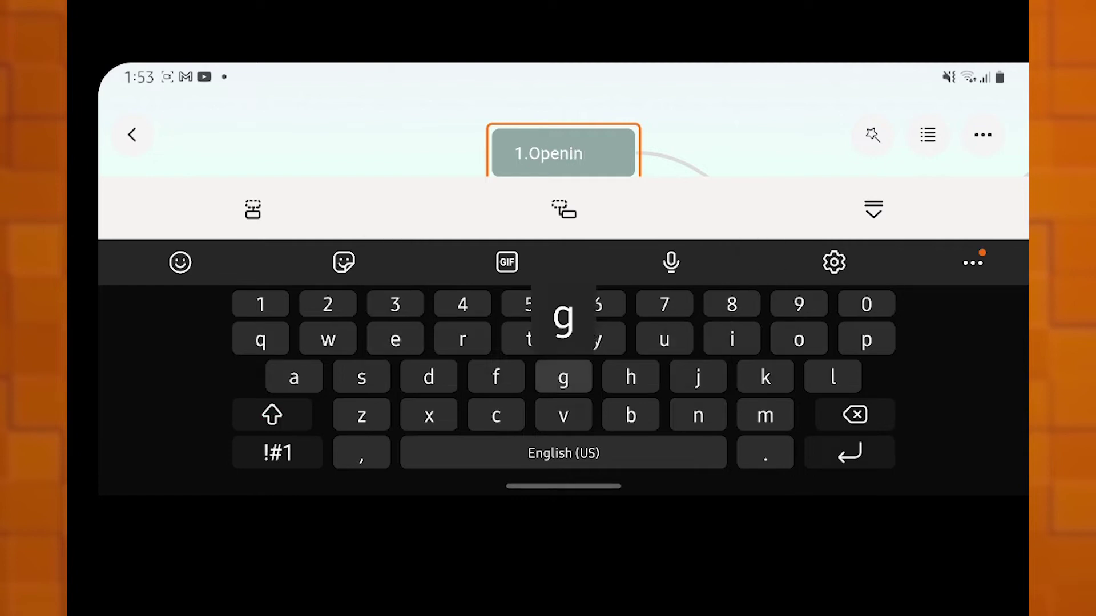
type("g")
key("Return")
double_click(550, 249)
type("W")
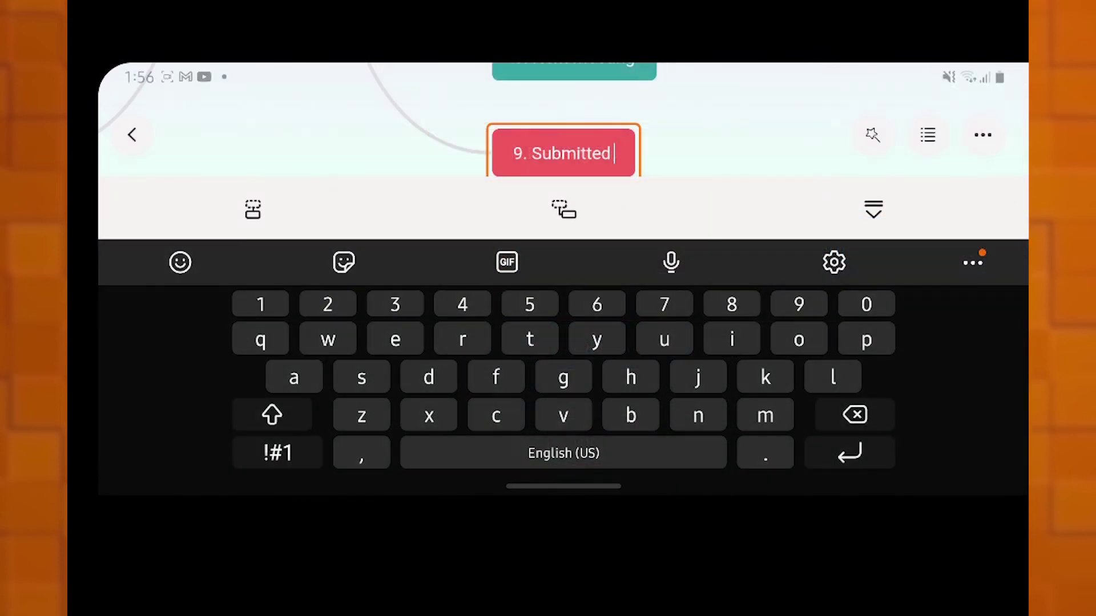
left_click(278, 453)
Confirm the '9. Submitted by:' branch name, completing the nine-branch outline.
key("Return")
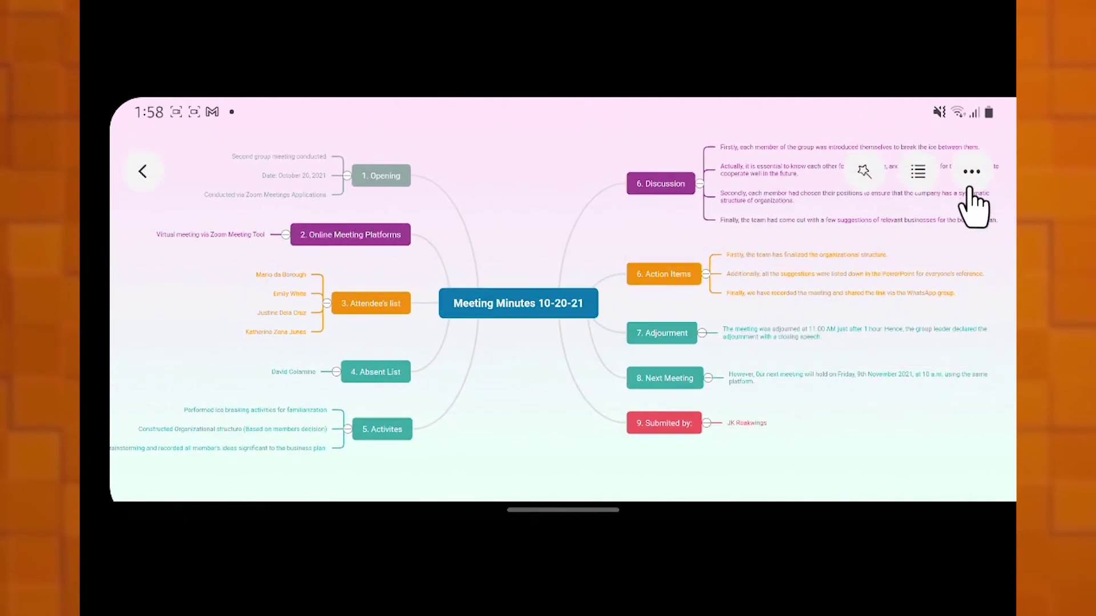
Save the Meeting Minutes 10-20-21 map from the top-right options menu.
left_click(972, 175)
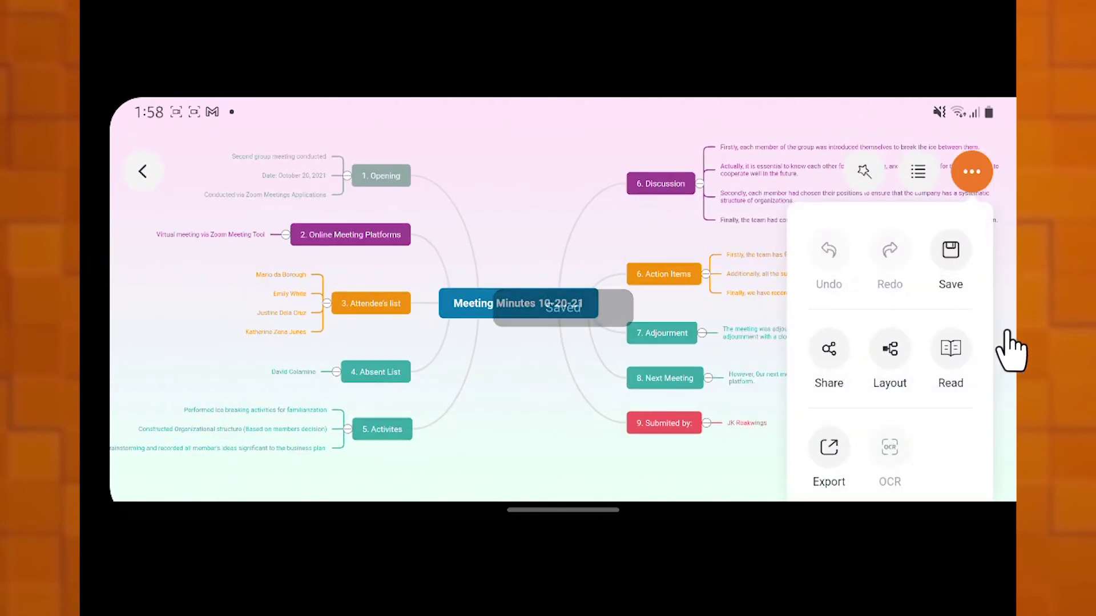